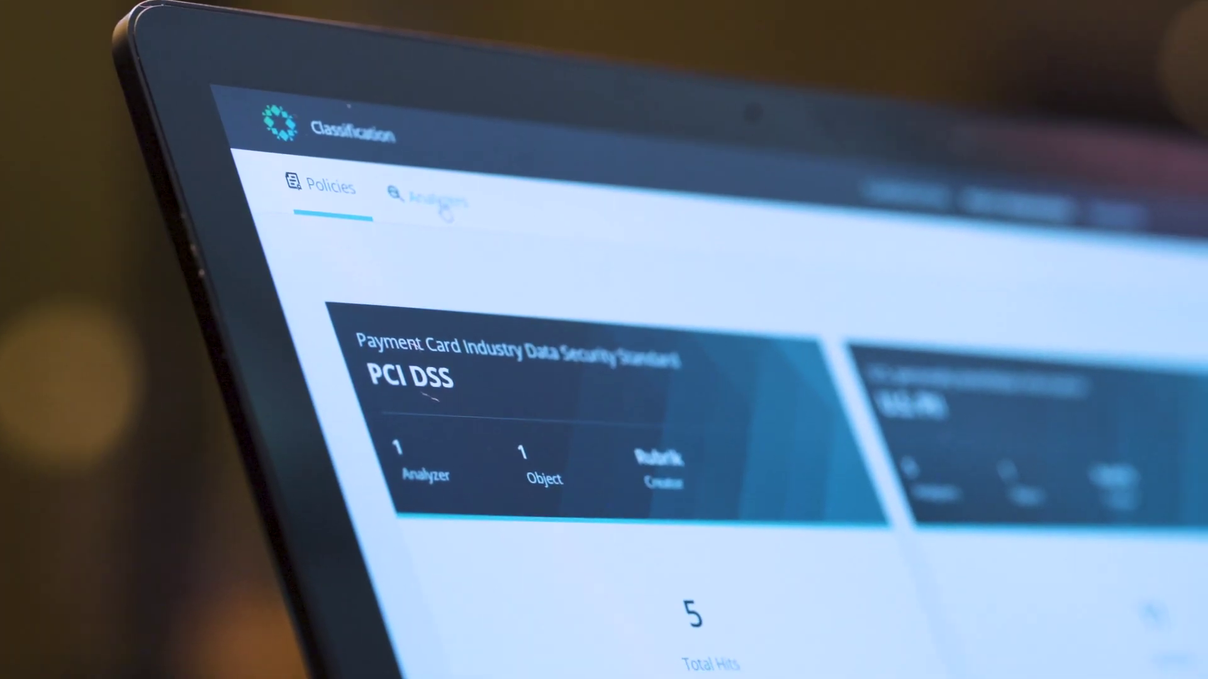
# Step: Switch from Policies to the Analyzers list on the Classification page
pyautogui.click(439, 198)
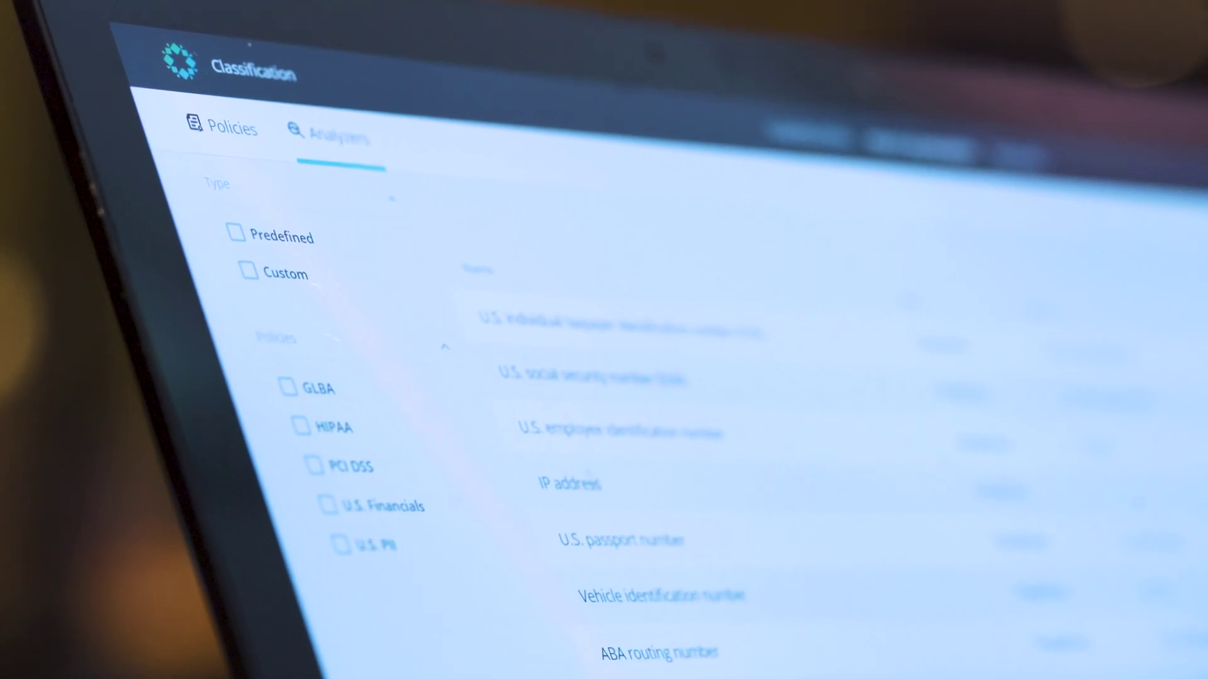